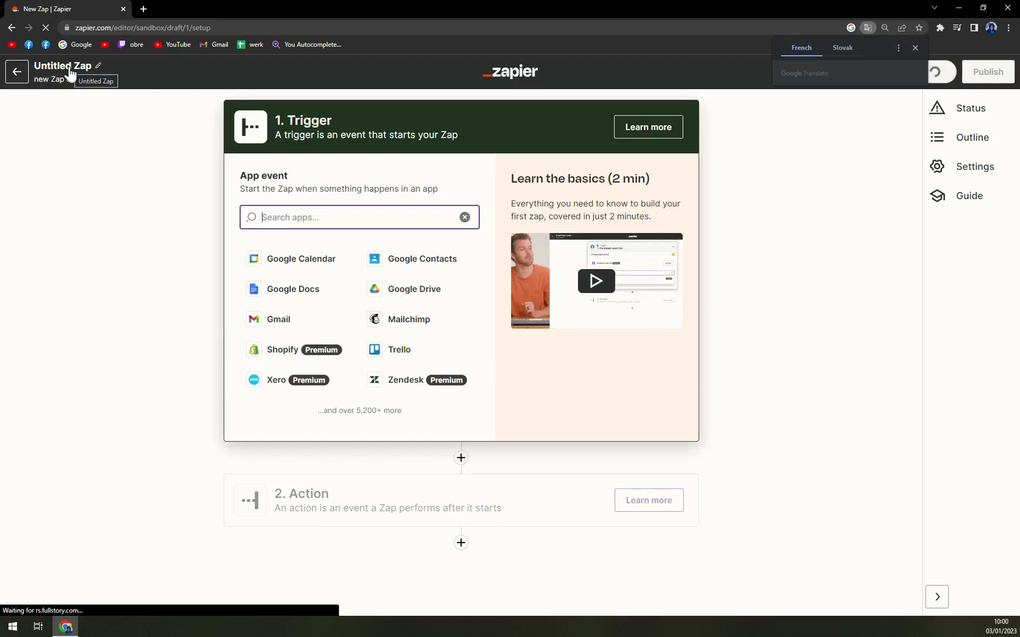
Rename the Zap from 'Untitled Zap' to 'calendar to slack'.
left_click(69, 69)
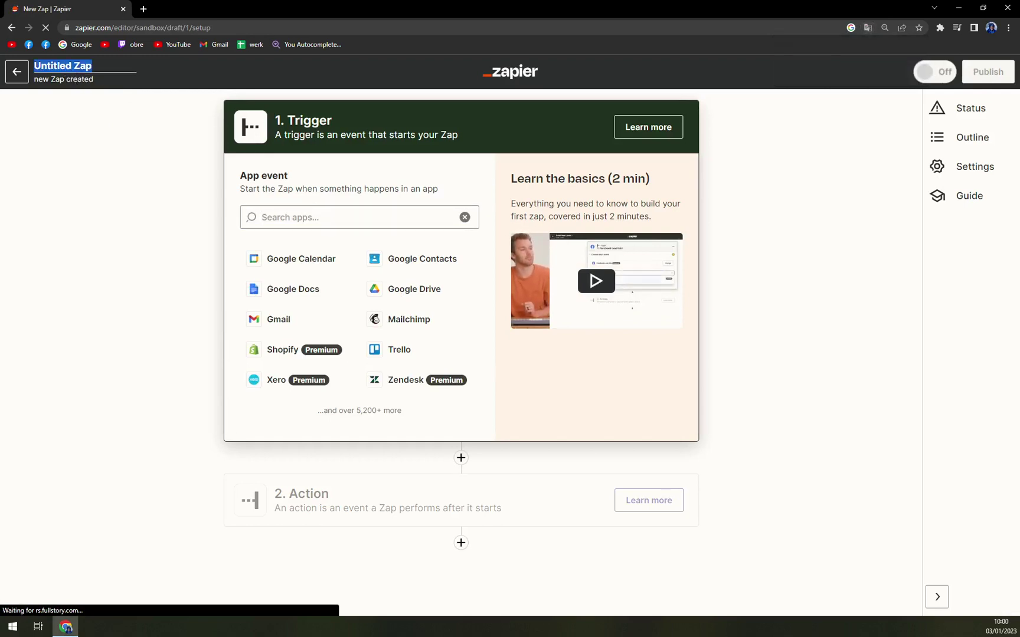
type("cale")
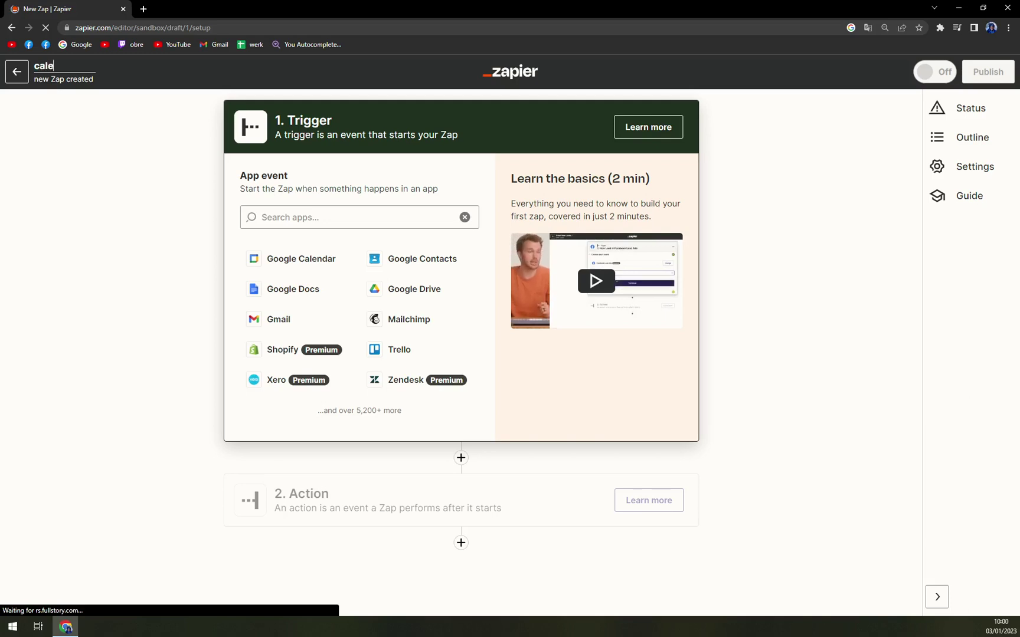
type("ndar to slack")
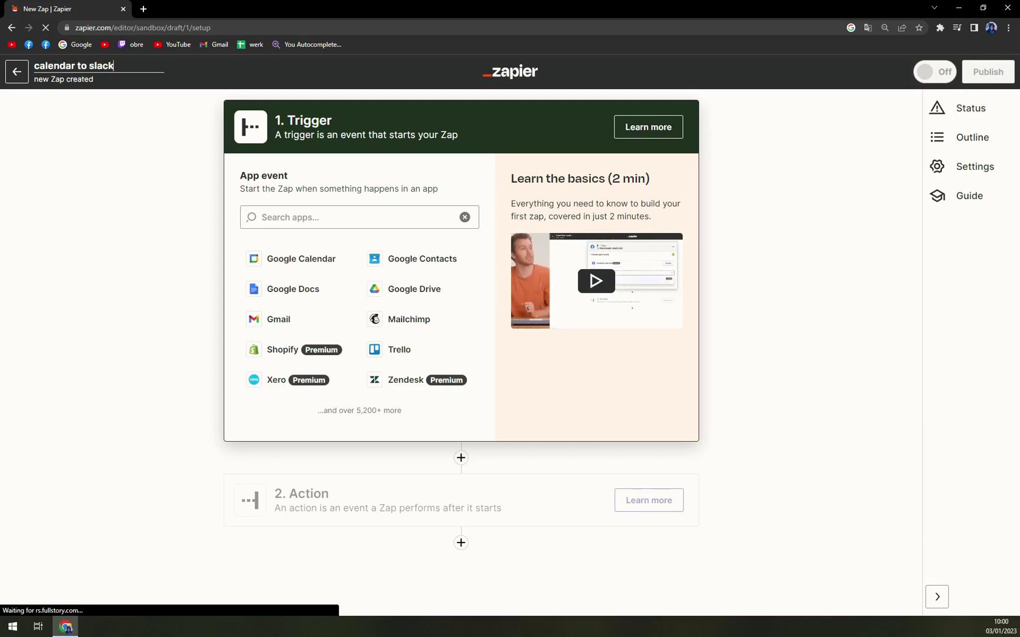
key("Return")
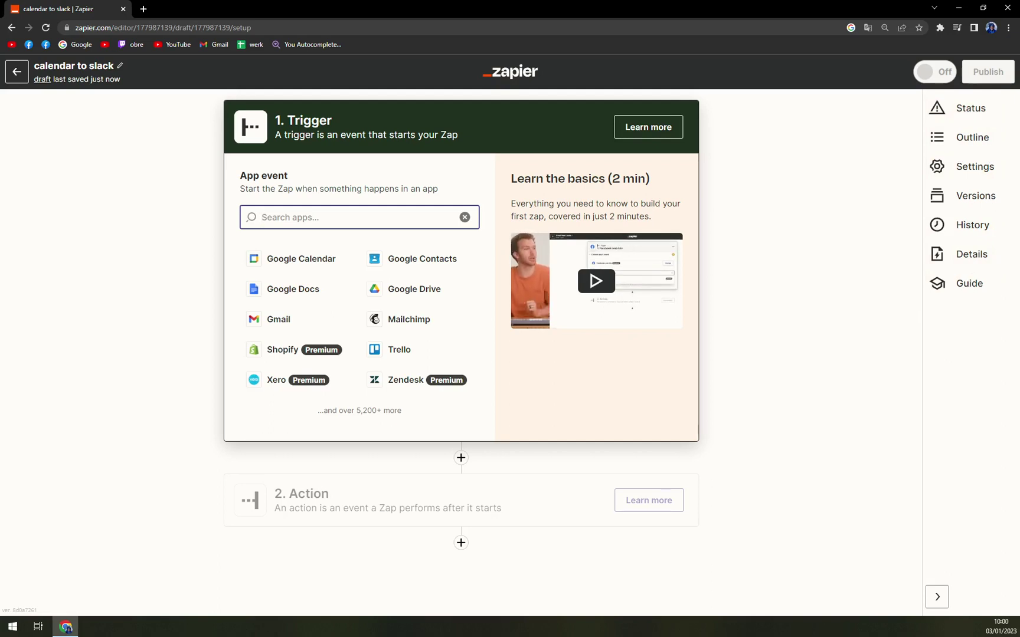
Choose Google Calendar as the trigger app with the Event Start event.
type("calendar")
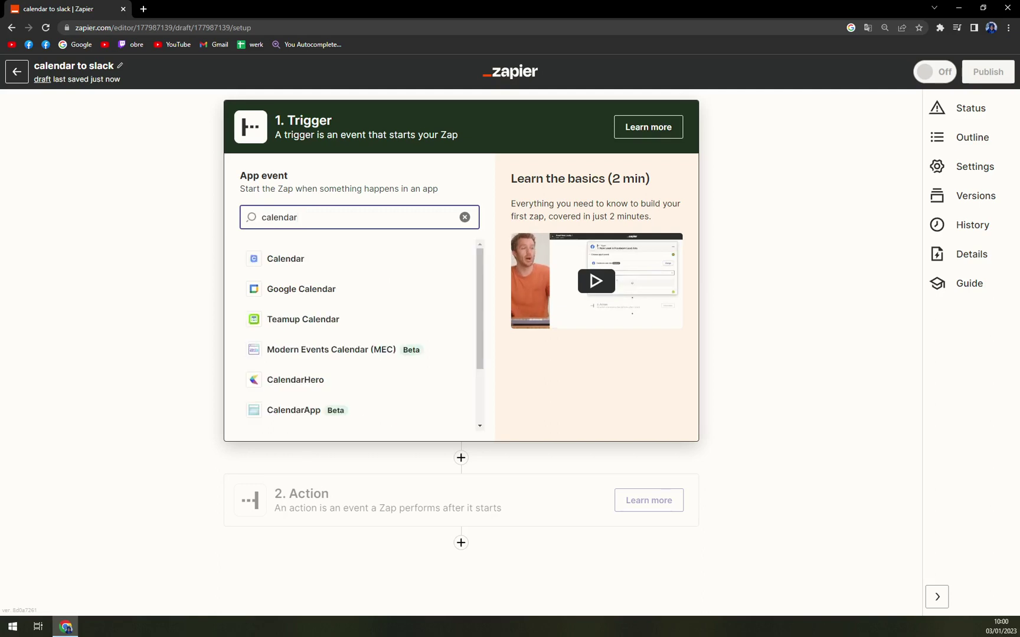
left_click(294, 296)
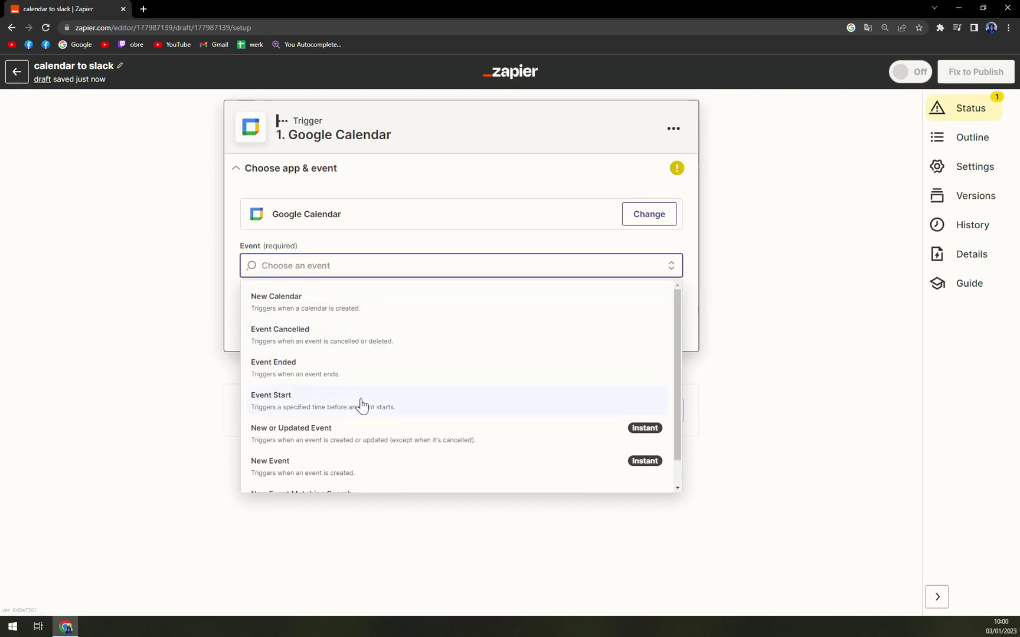
left_click(361, 405)
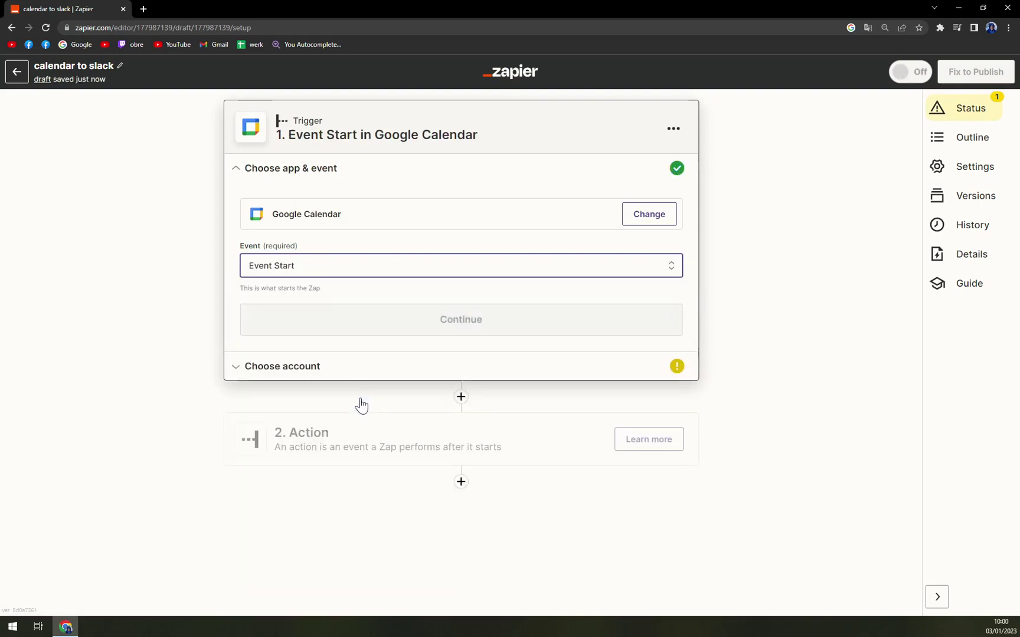
left_click(324, 273)
scroll(407, 416, "down", 1)
scroll(407, 417, "up", 1)
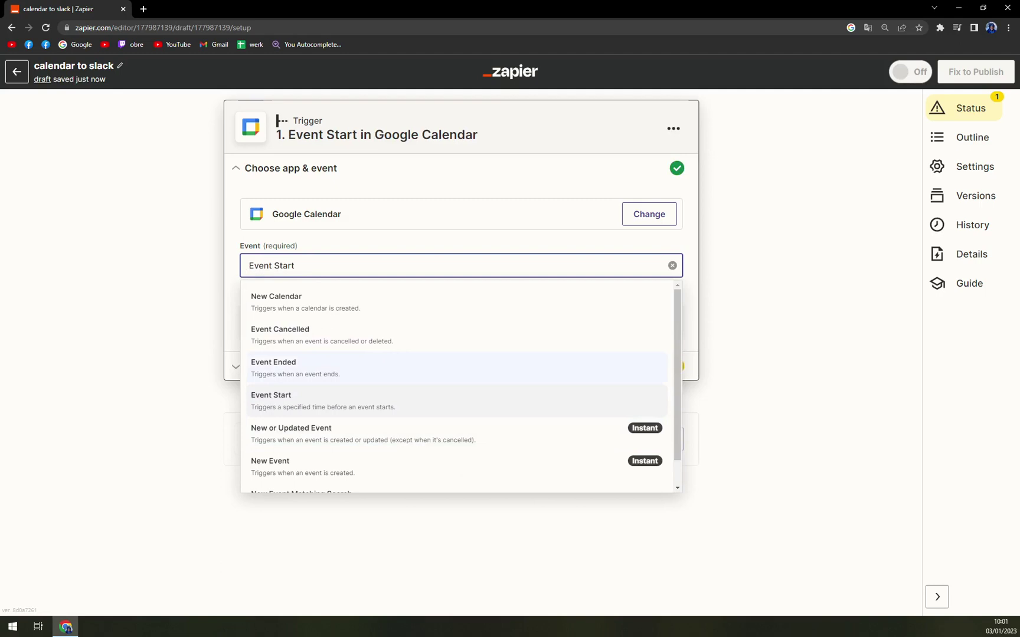
scroll(359, 457, "down", 1)
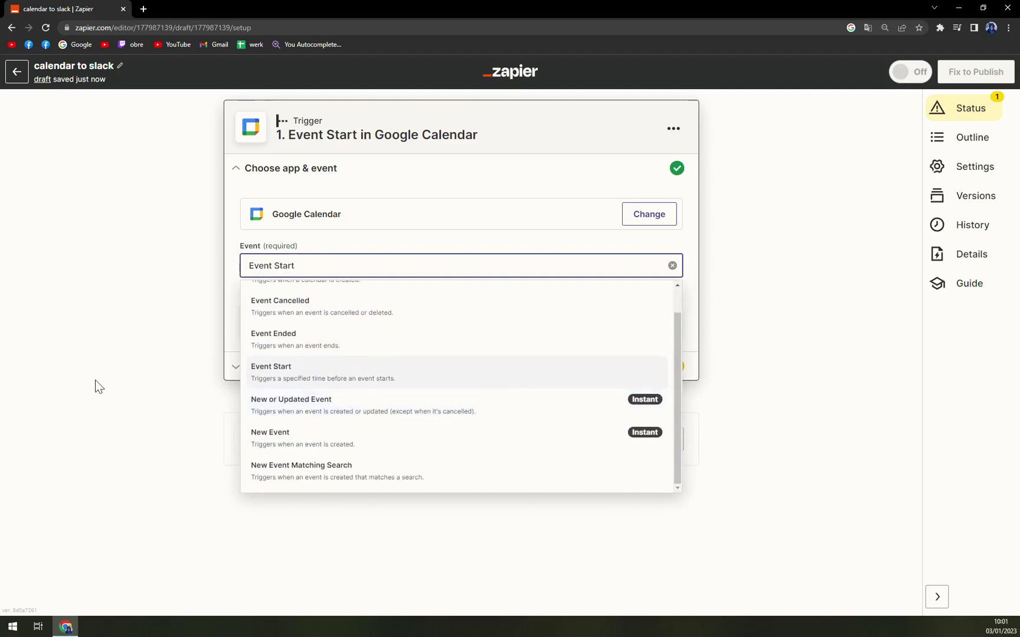
left_click(95, 382)
Connect the existing Google Calendar account to the trigger.
left_click(375, 326)
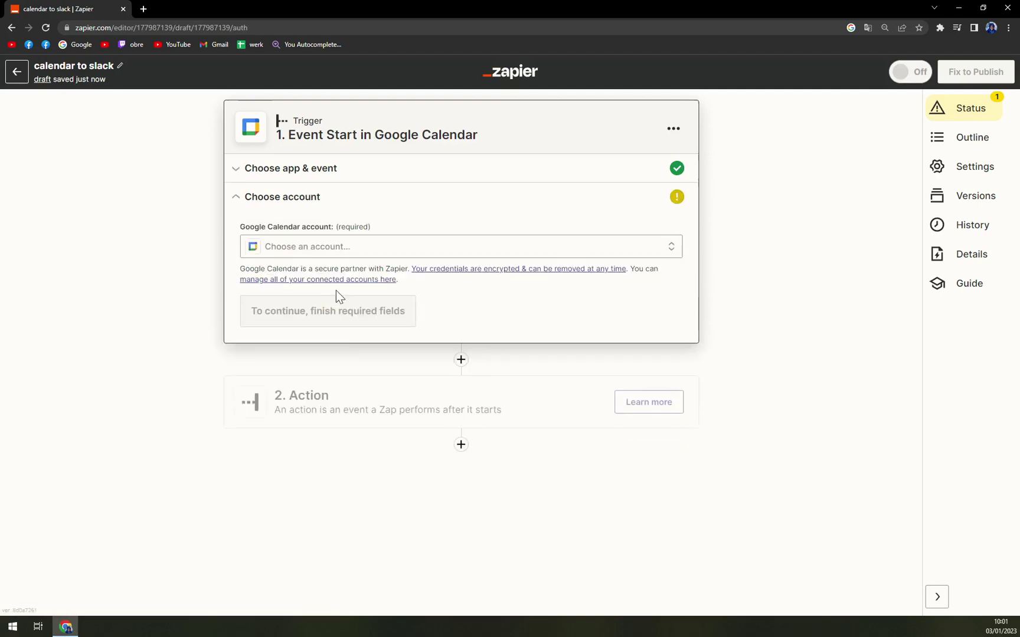
left_click(292, 257)
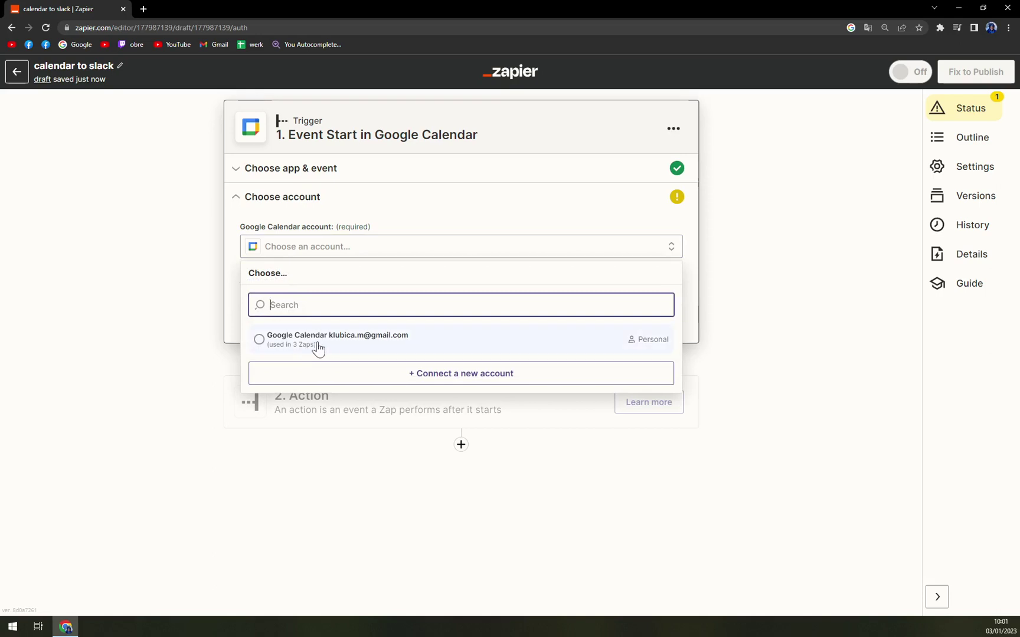
left_click(342, 347)
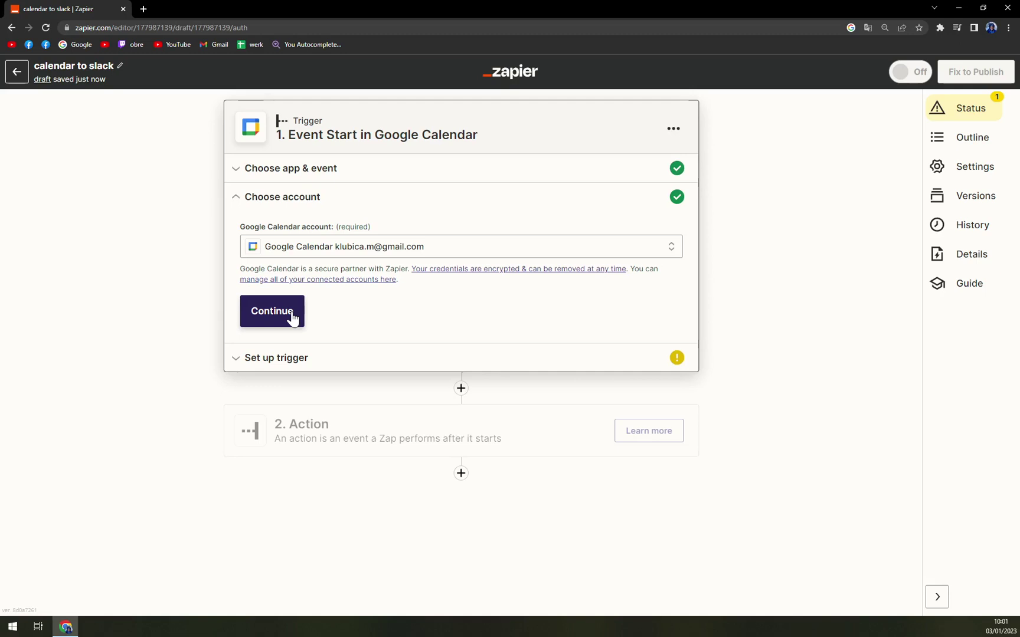
left_click(292, 319)
Set the trigger to watch the account's main calendar.
left_click(255, 282)
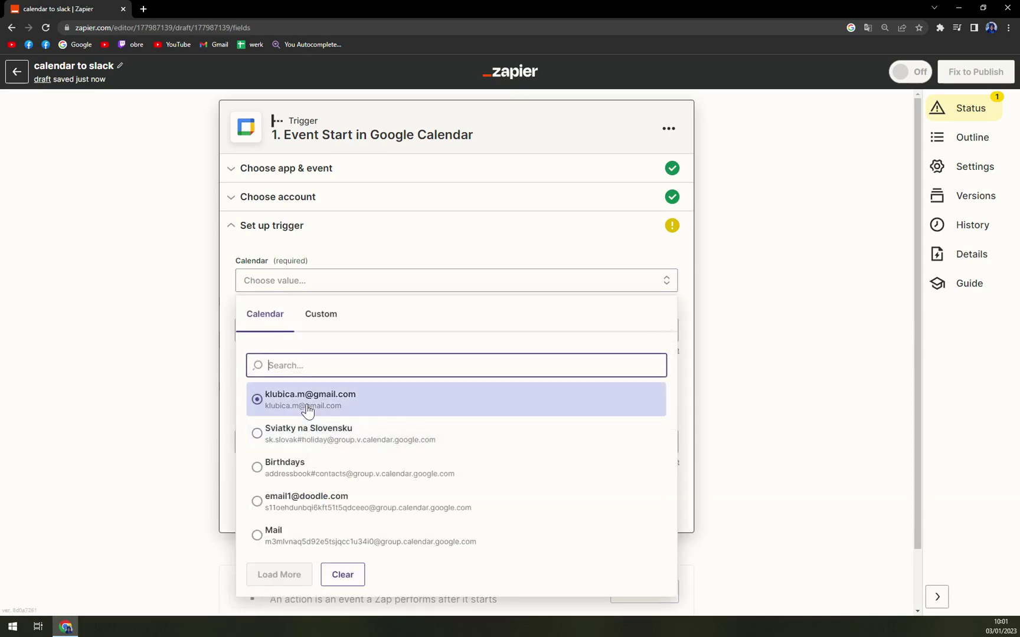
left_click(307, 410)
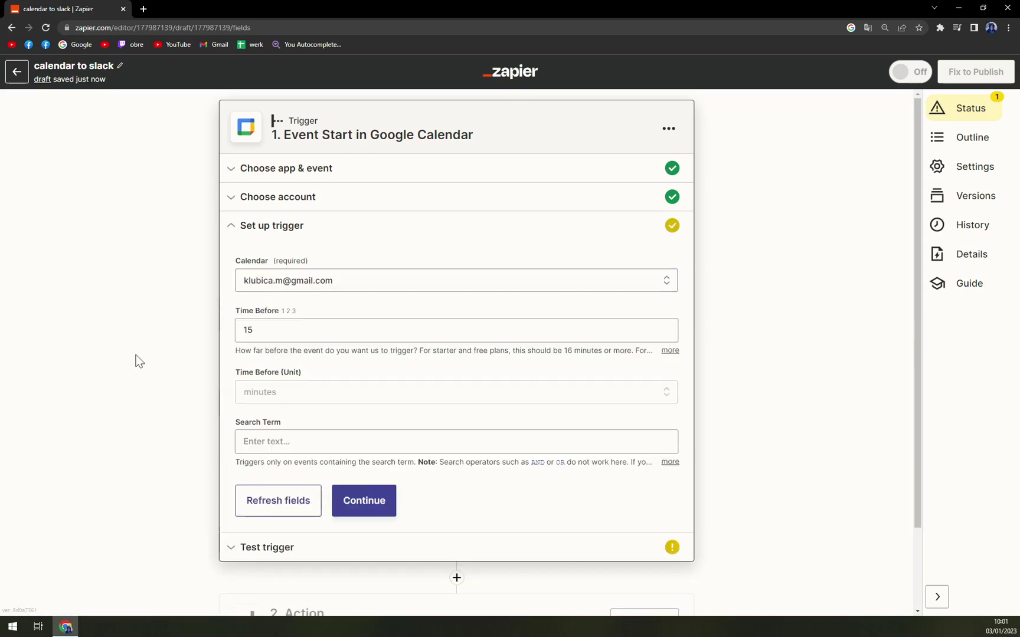
left_click(357, 496)
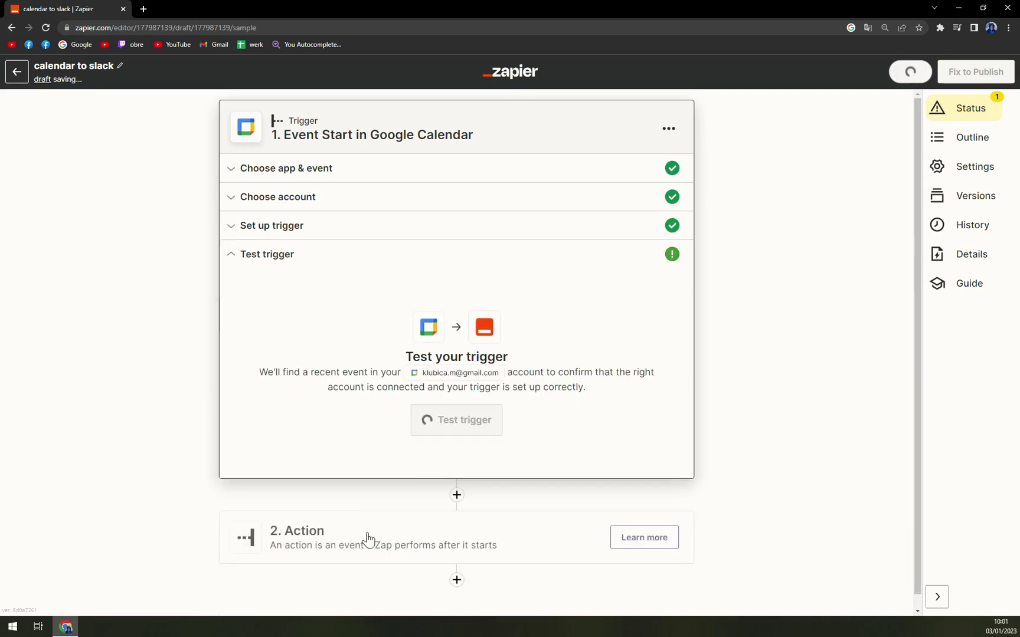
Test the trigger successfully, retrieving sample event 'Event A', and finish the trigger.
left_click(454, 420)
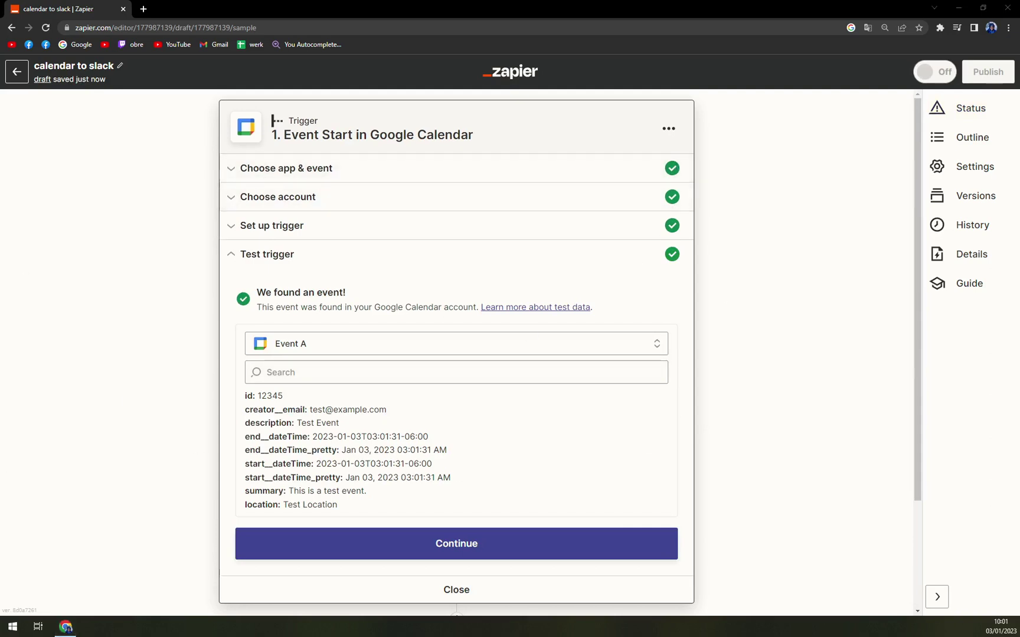
scroll(688, 248, "down", 2)
scroll(699, 207, "up", 2)
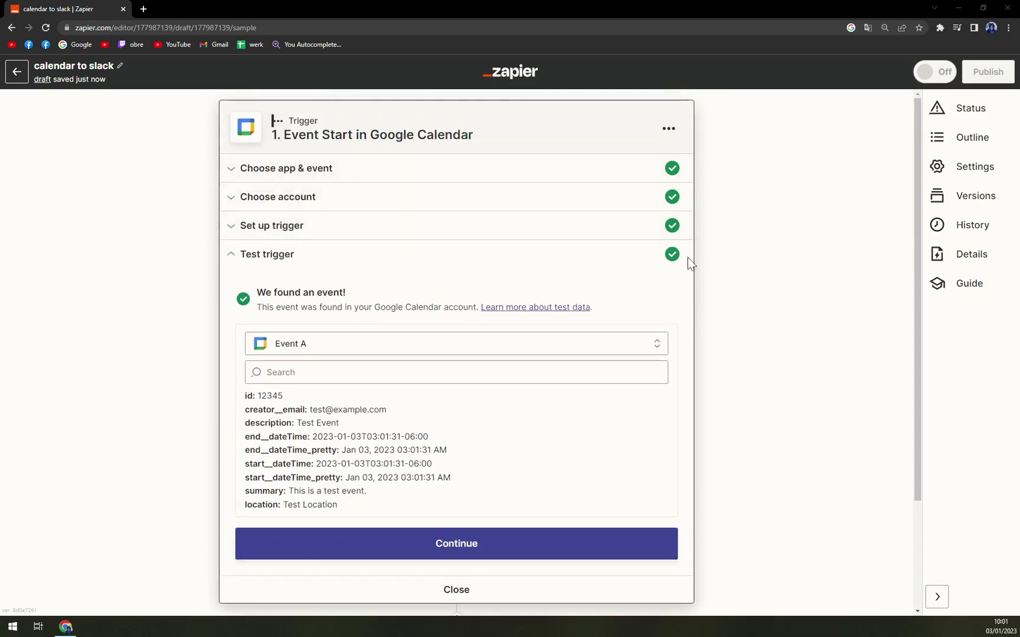
scroll(562, 311, "down", 3)
left_click(462, 416)
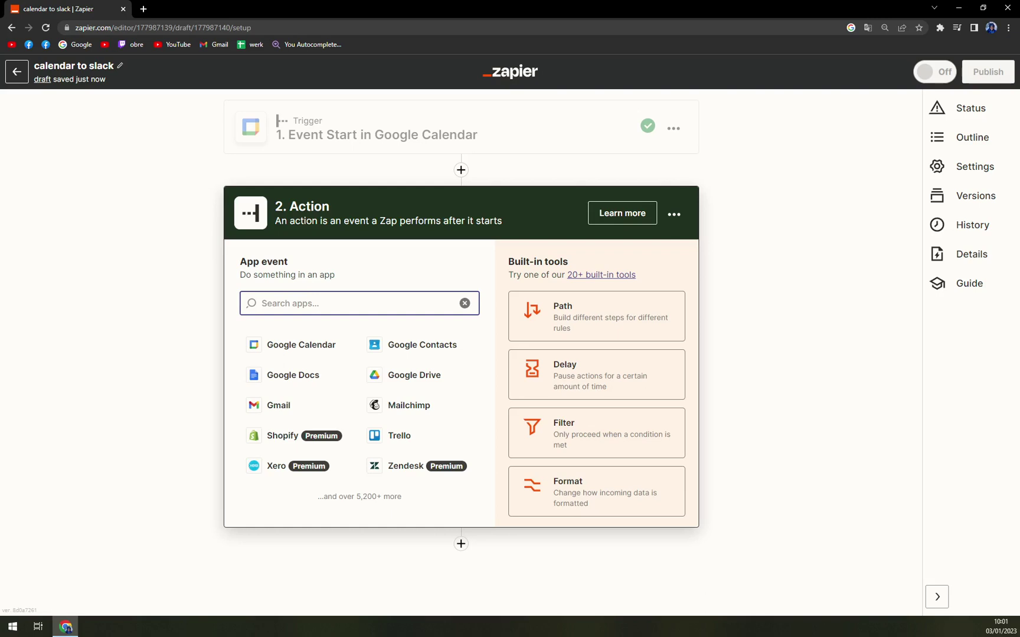
Set step 2 to Slack's Add Reminder event using the existing Slack account.
type("slack")
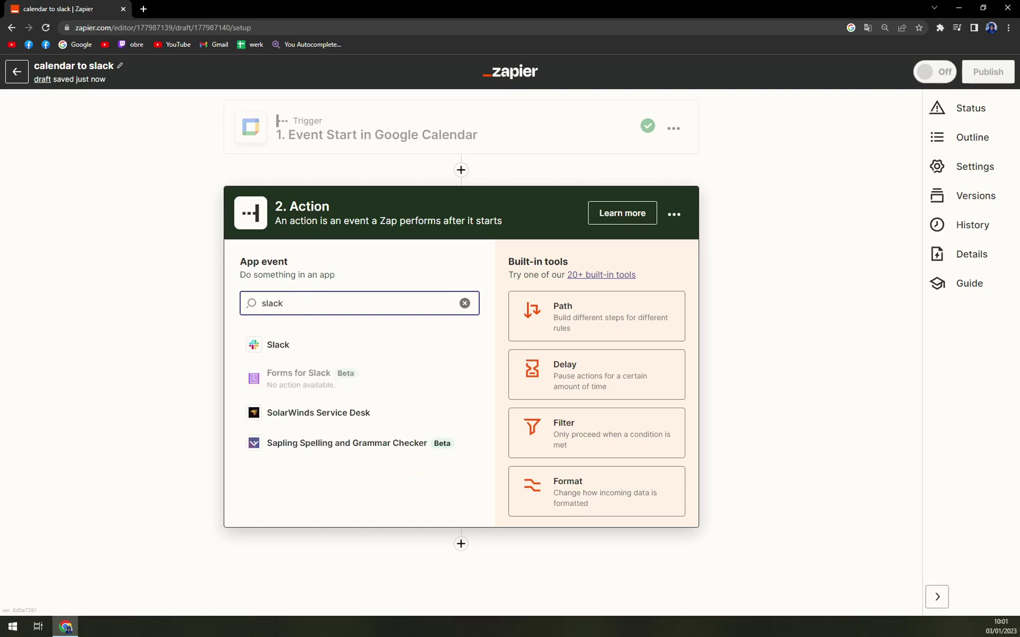
left_click(282, 348)
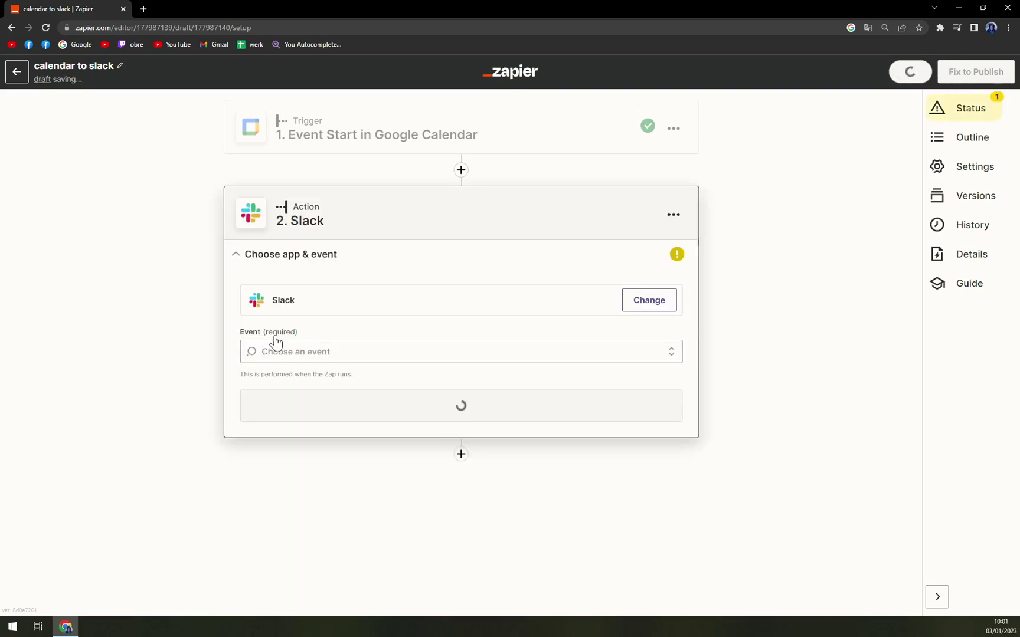
left_click(276, 351)
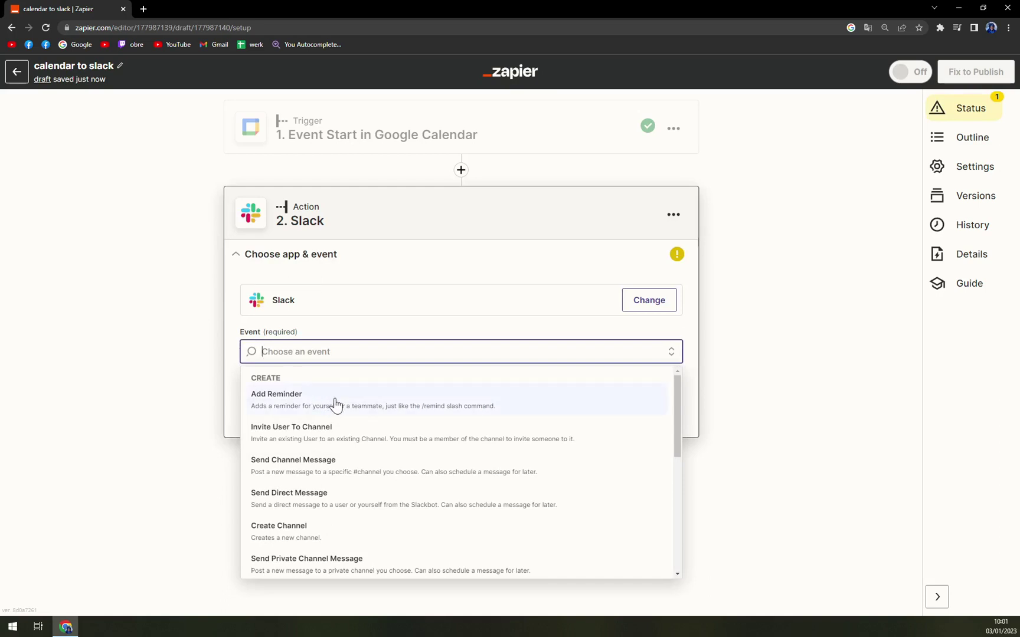
scroll(345, 416, "down", 5)
scroll(348, 419, "up", 5)
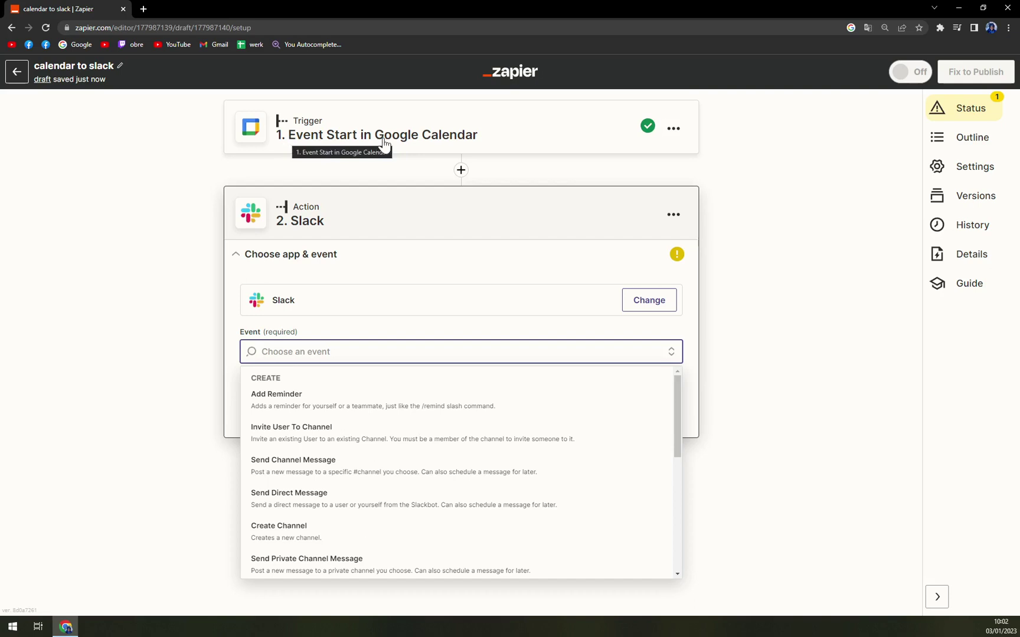
left_click(269, 402)
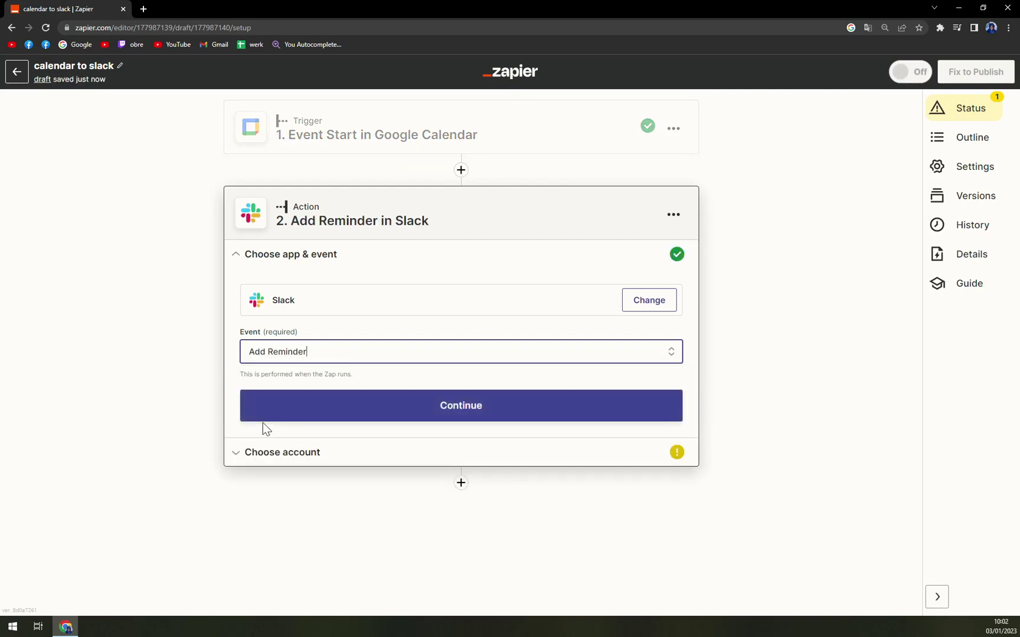
left_click(492, 411)
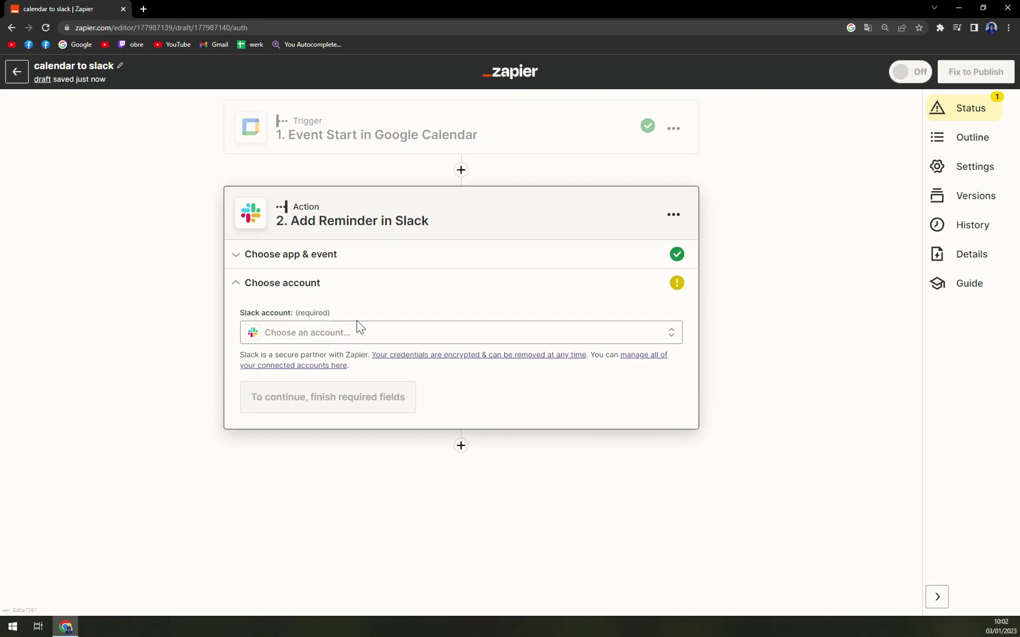
left_click(356, 333)
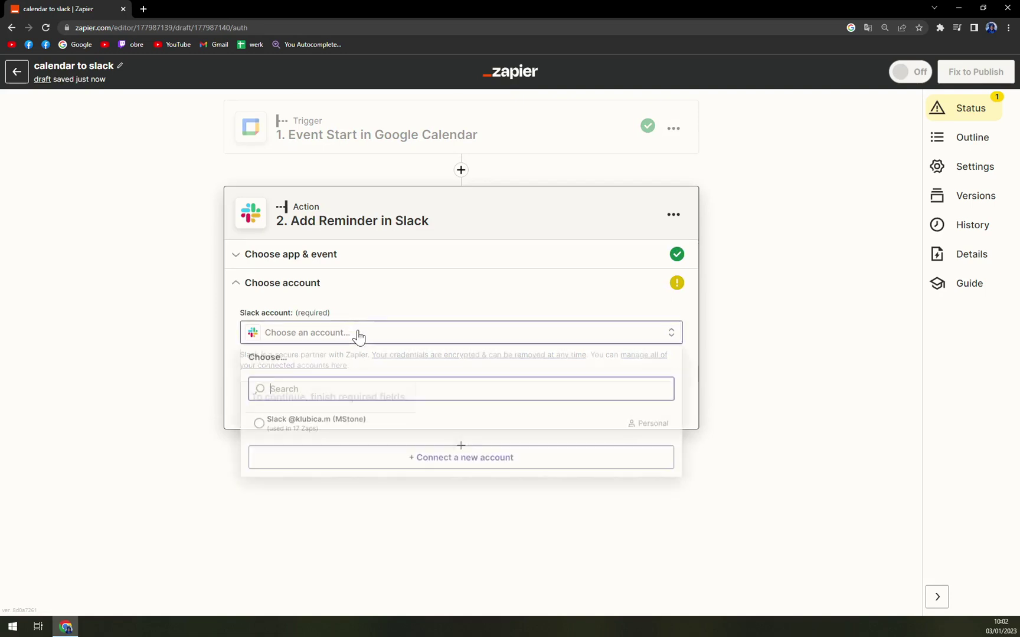
left_click(353, 432)
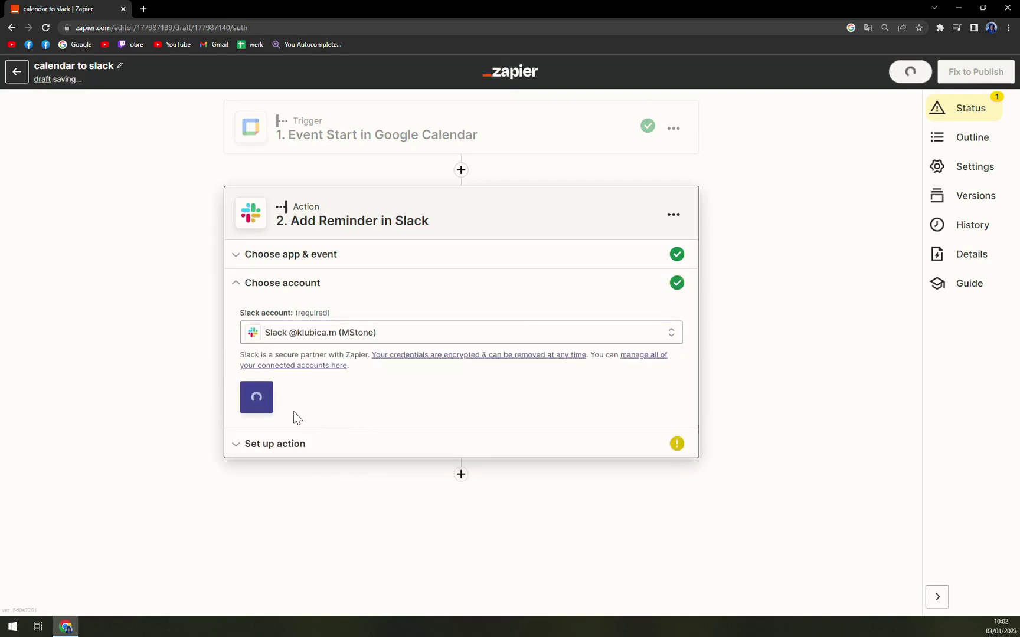
Map the event's Description field into both the reminder Text and Remind when? fields.
left_click(271, 402)
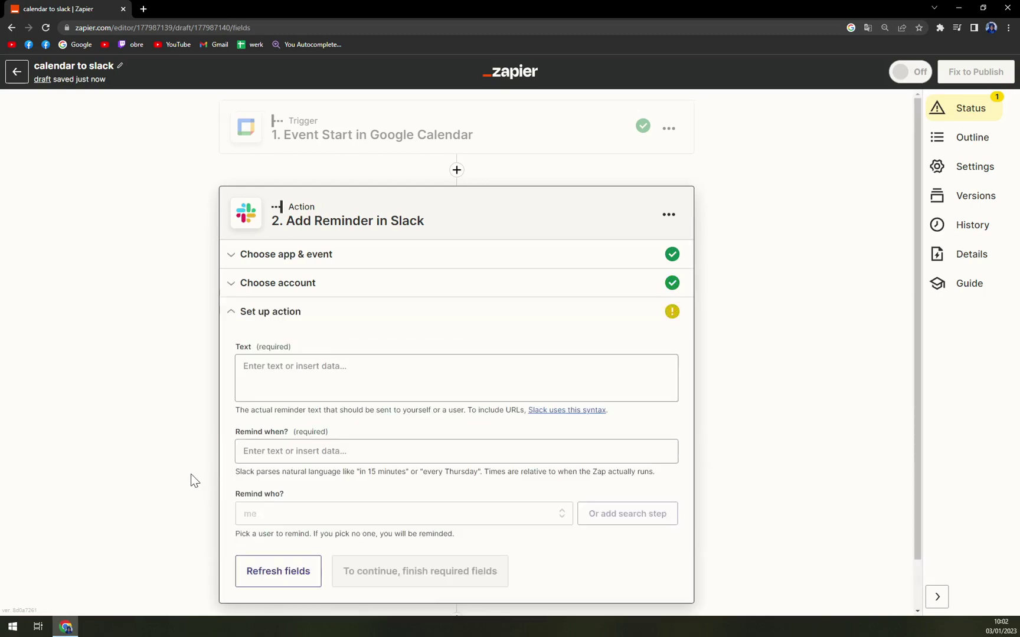
left_click(288, 344)
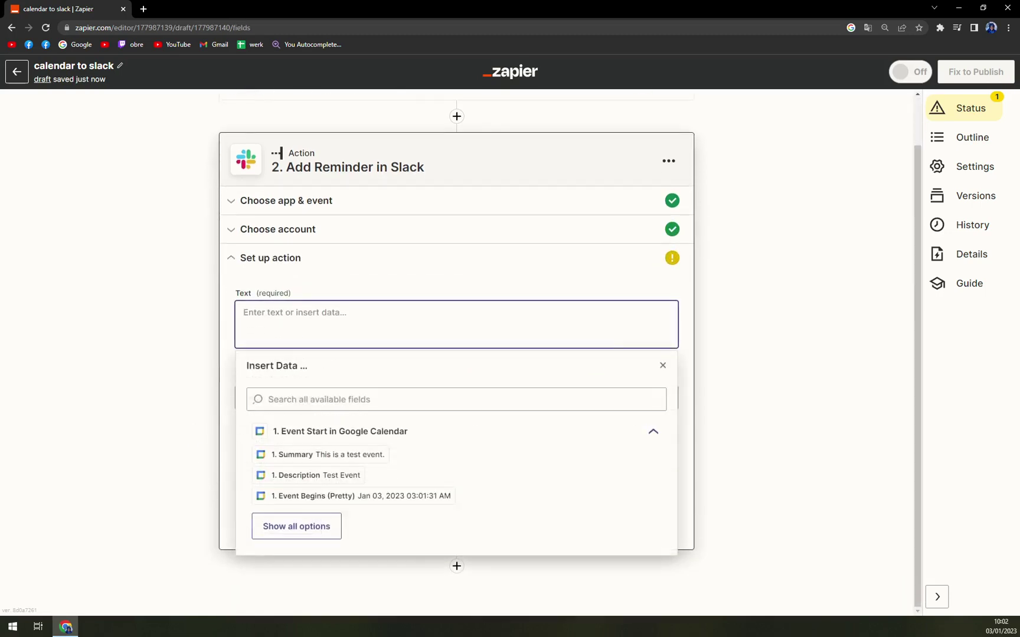
left_click(316, 475)
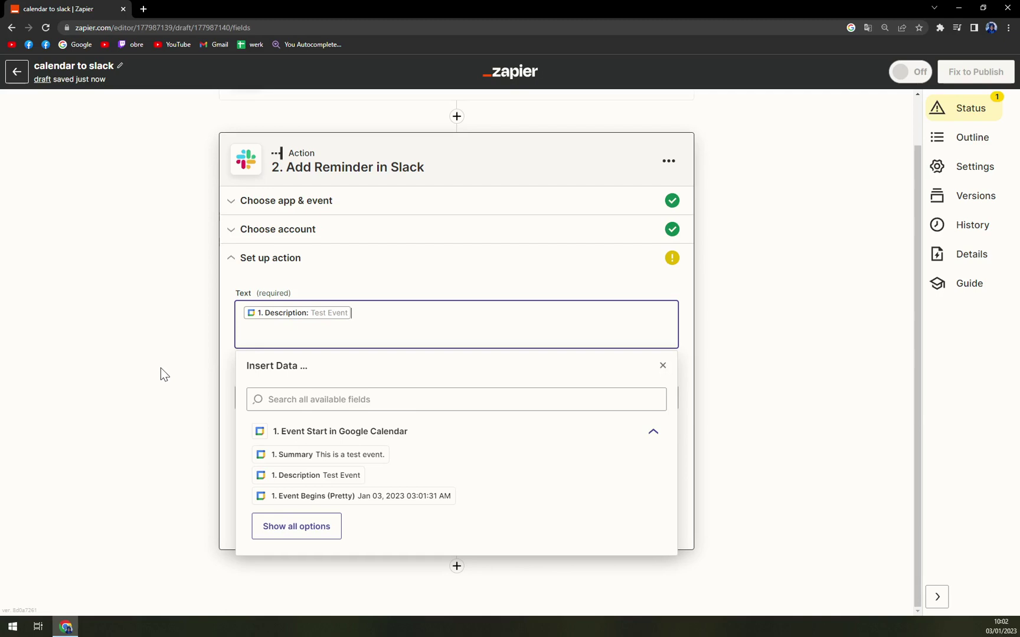
left_click(128, 408)
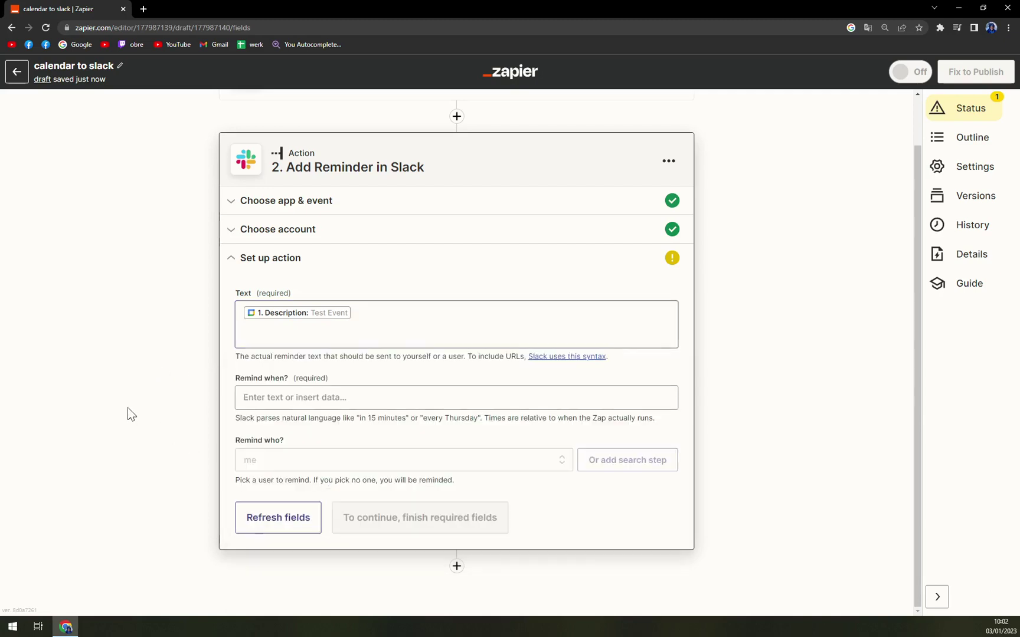
left_click(278, 398)
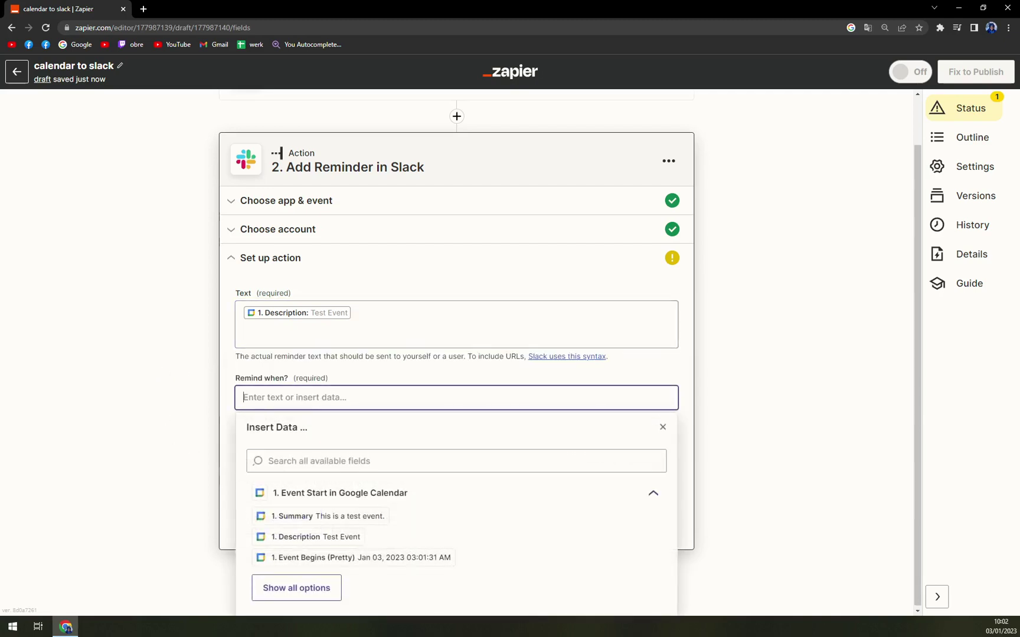
left_click(300, 537)
left_click(161, 398)
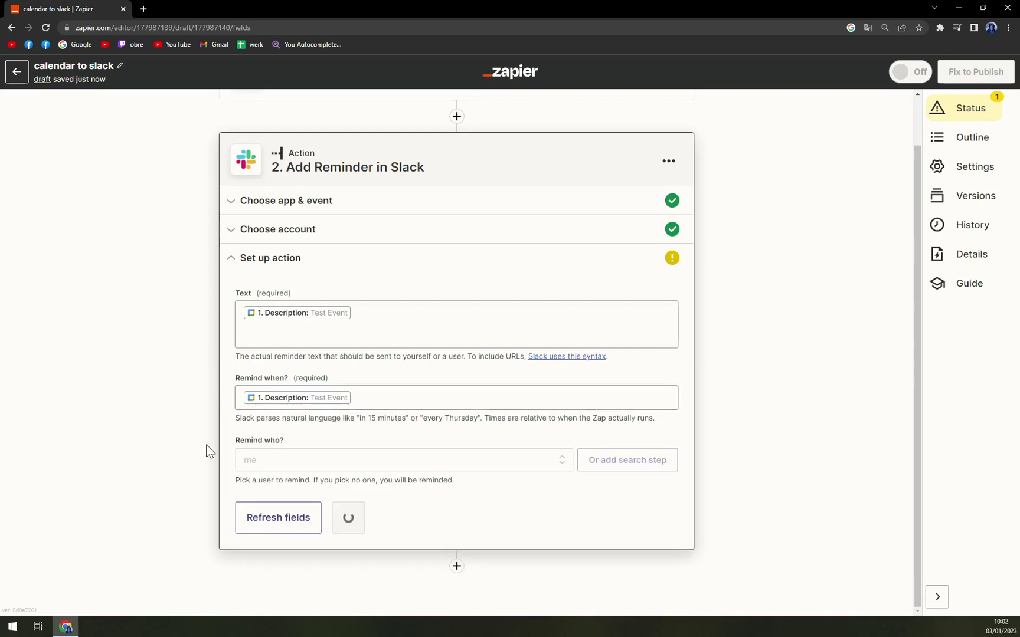
Test the Slack reminder, which fails with 'cannot_parse', then confirm skipping the test.
left_click(372, 527)
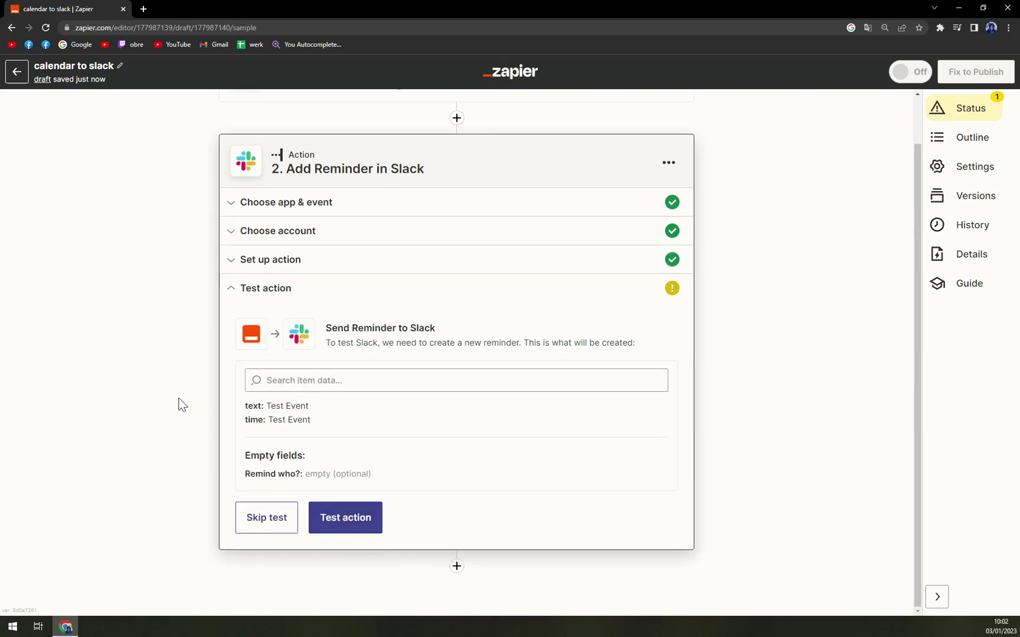
left_click(341, 523)
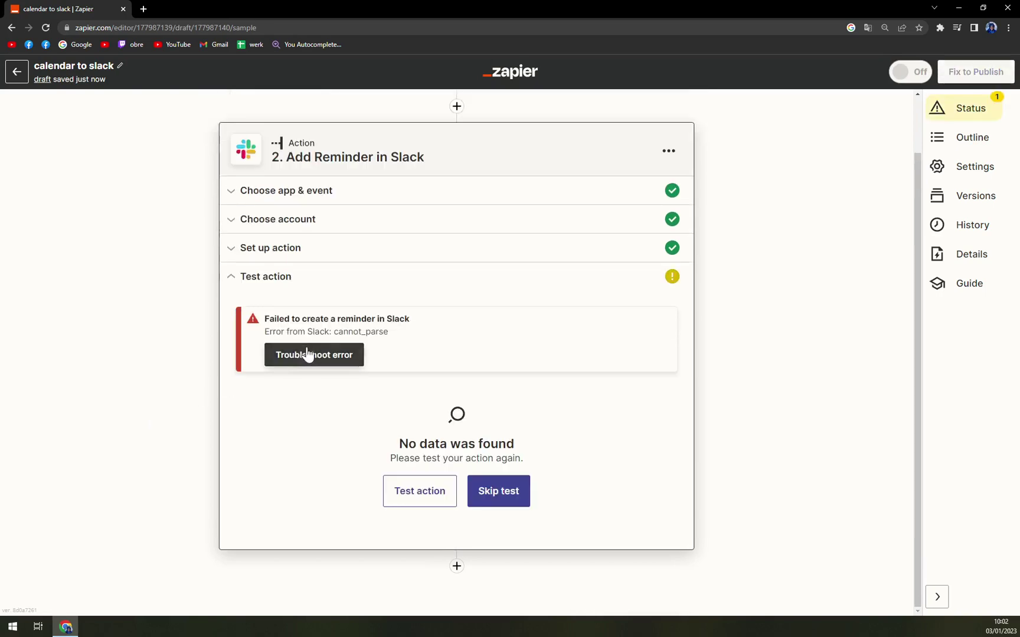
left_click(485, 492)
key("Return")
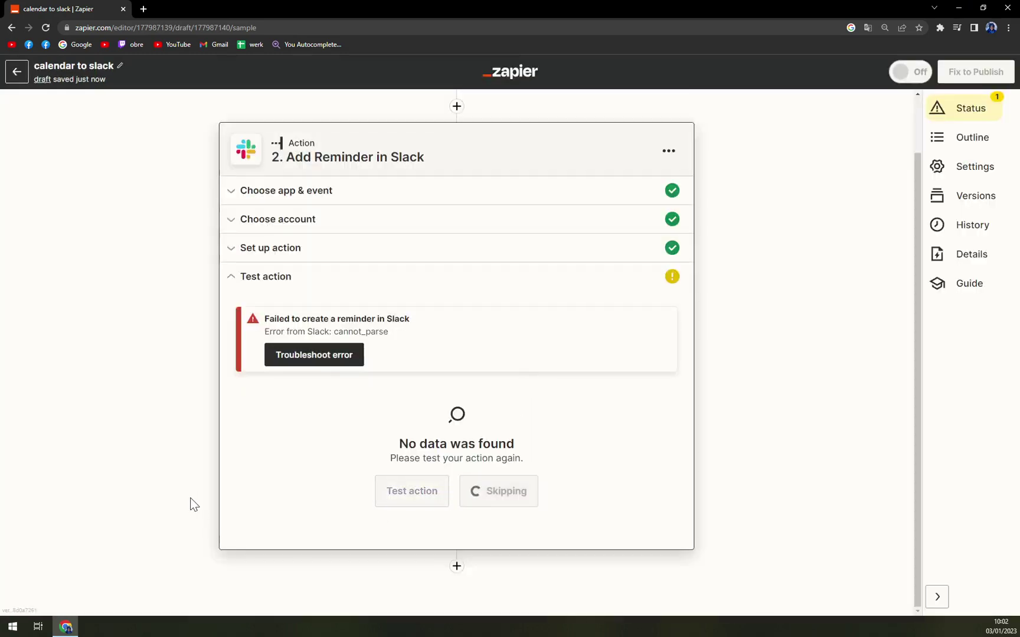